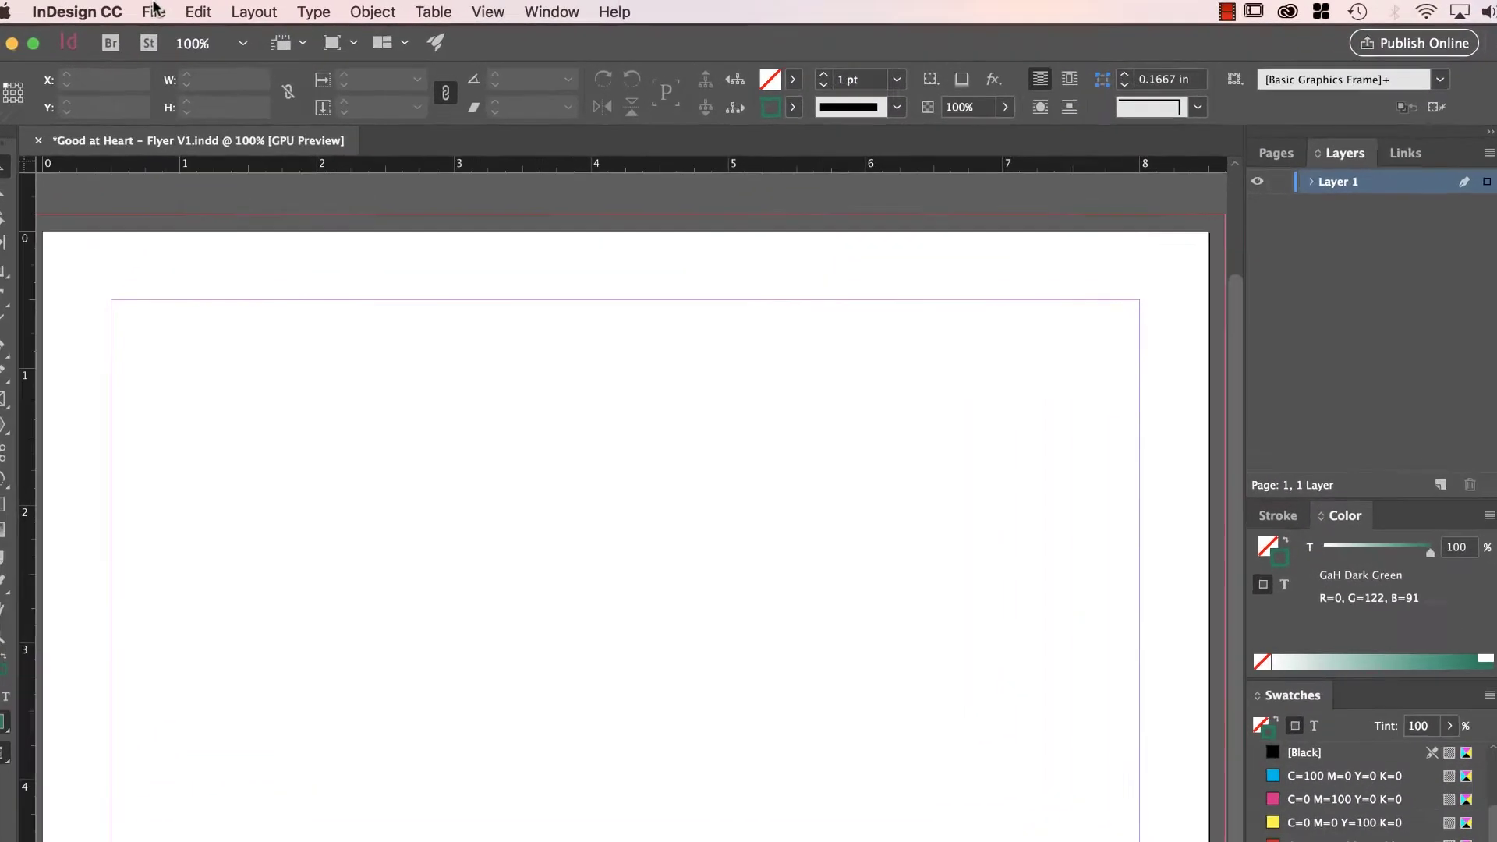
Step: Place BYOL Logo.jpg from the 01 Flyer folder onto the flyer page
click(208, 8)
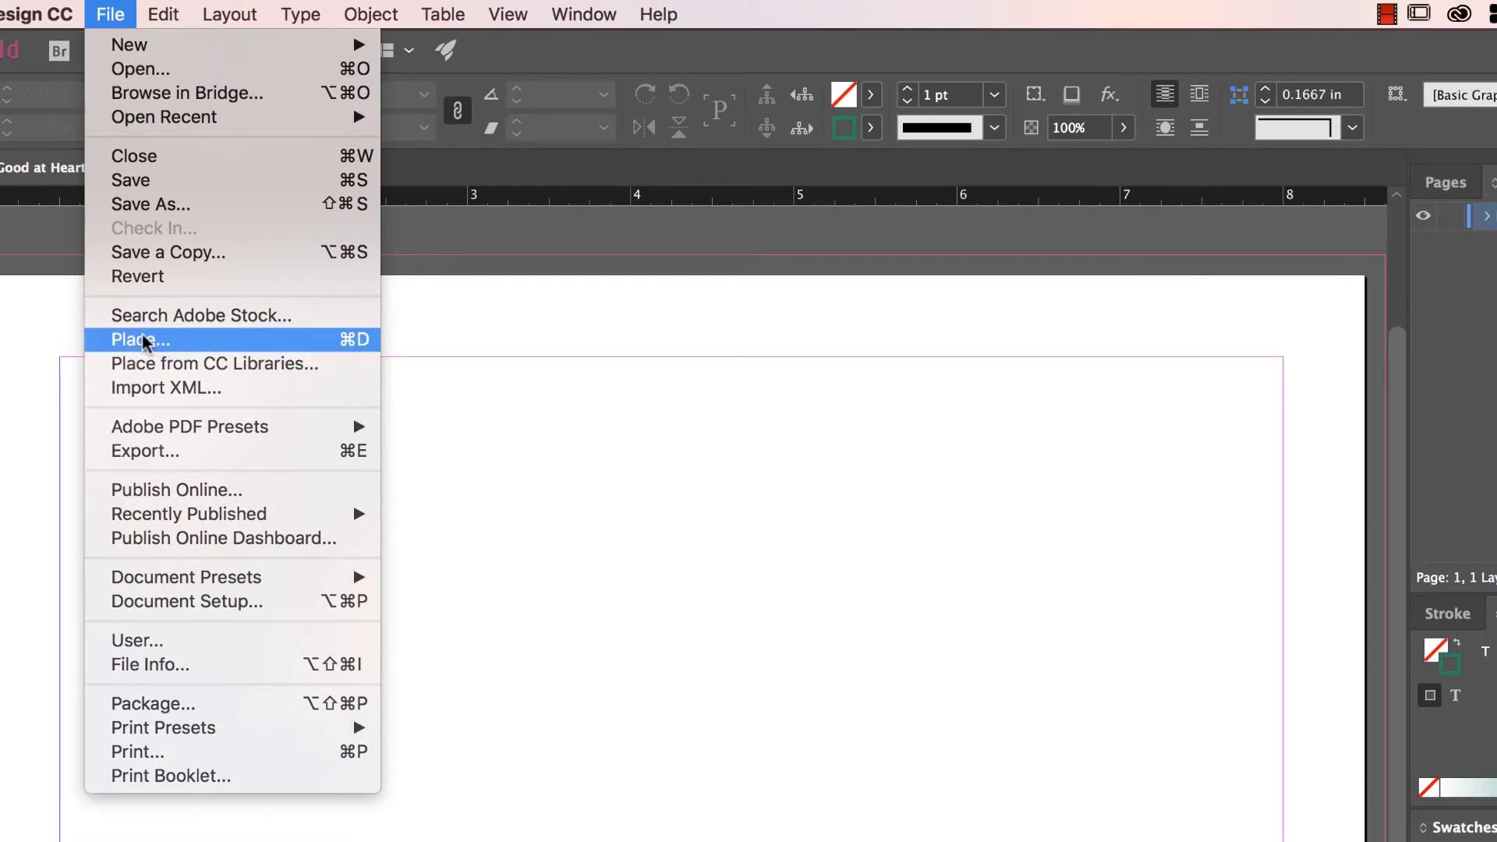
click(159, 340)
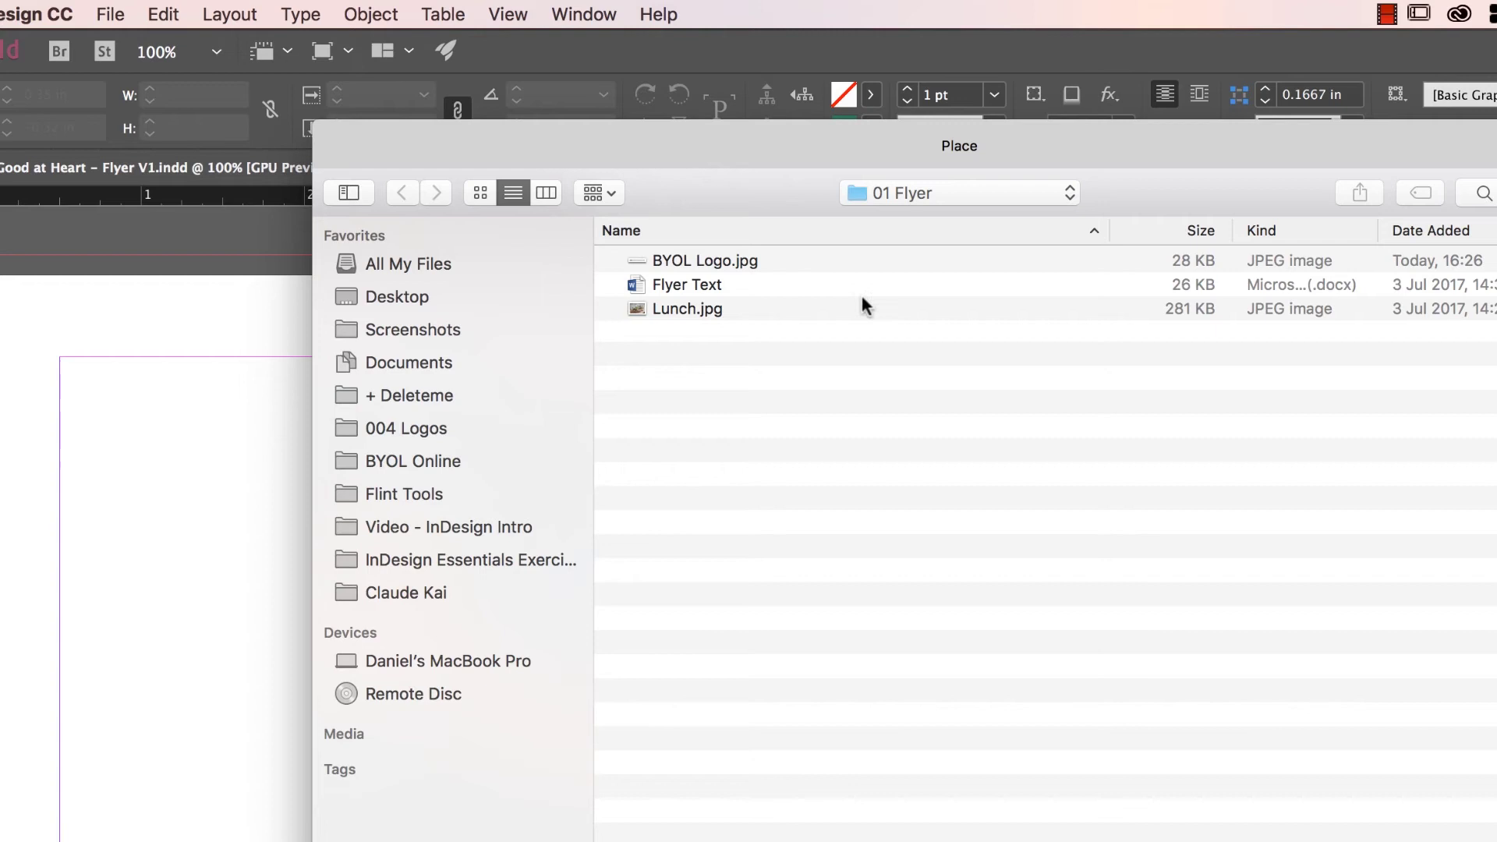
click(911, 193)
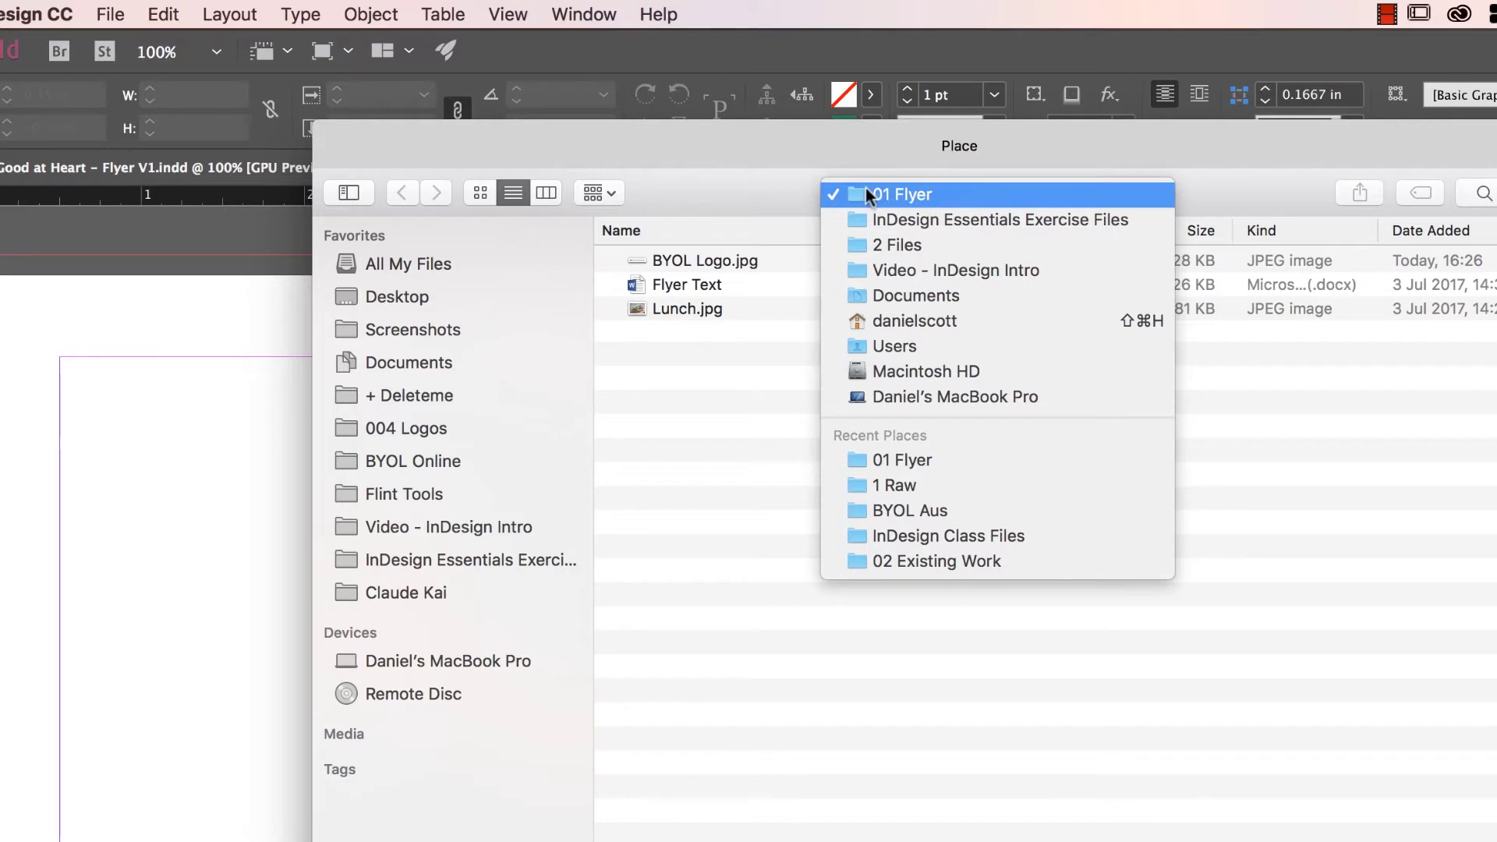
click(895, 190)
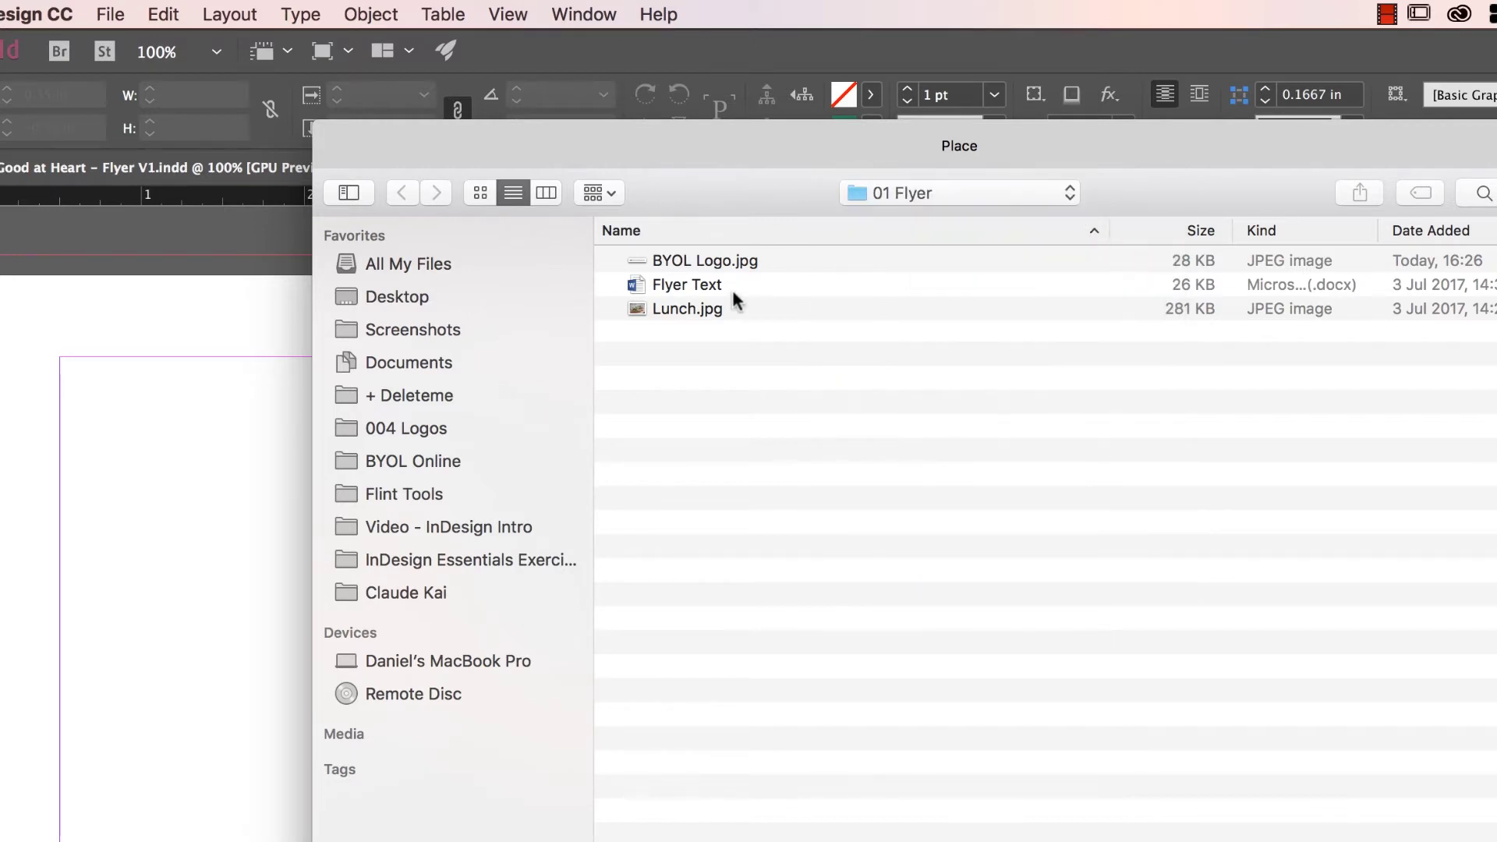
click(672, 259)
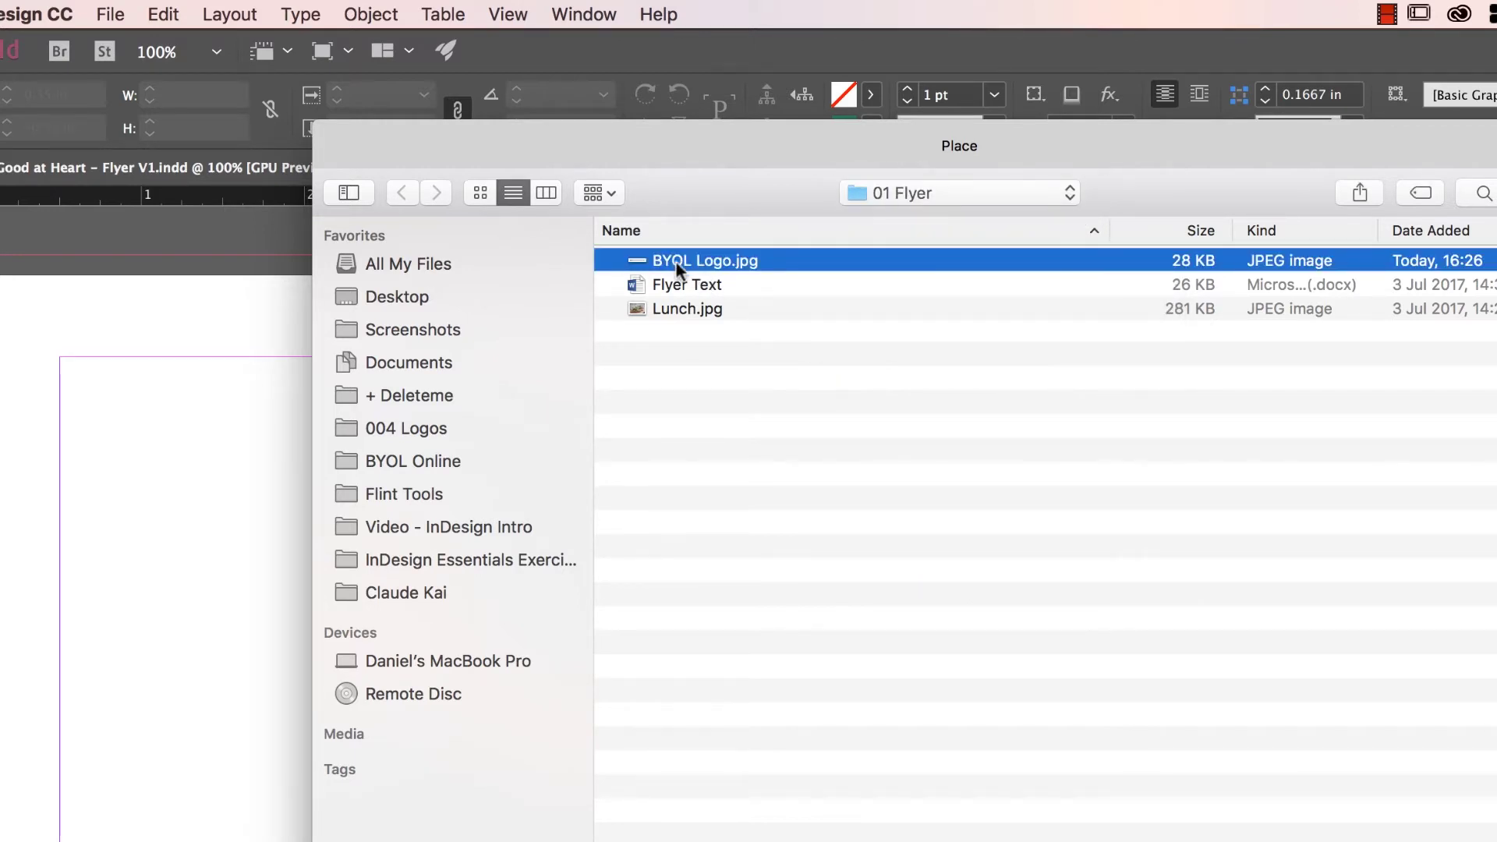
double_click(678, 266)
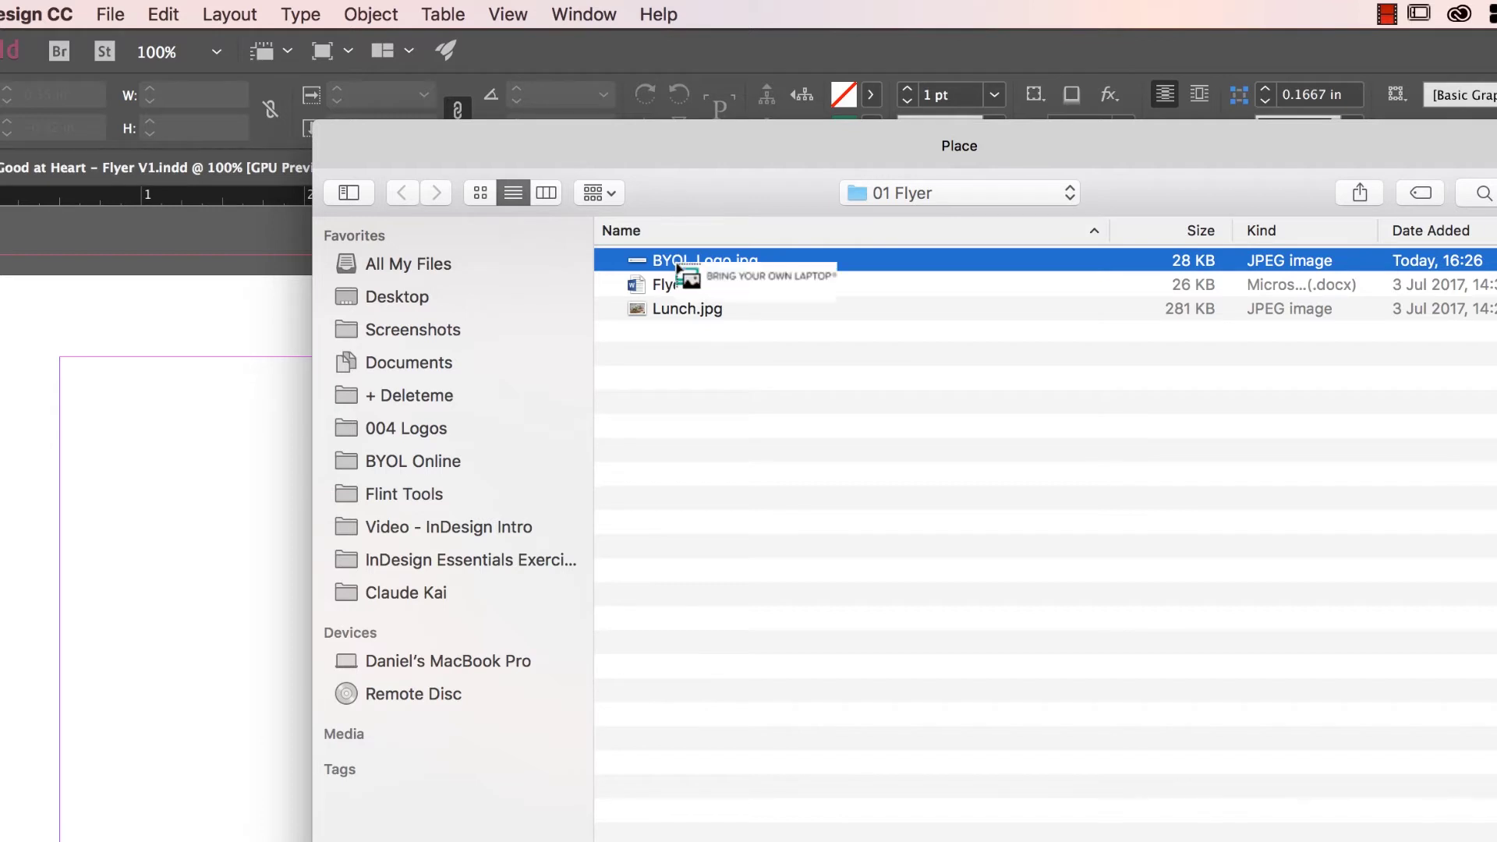
click(202, 527)
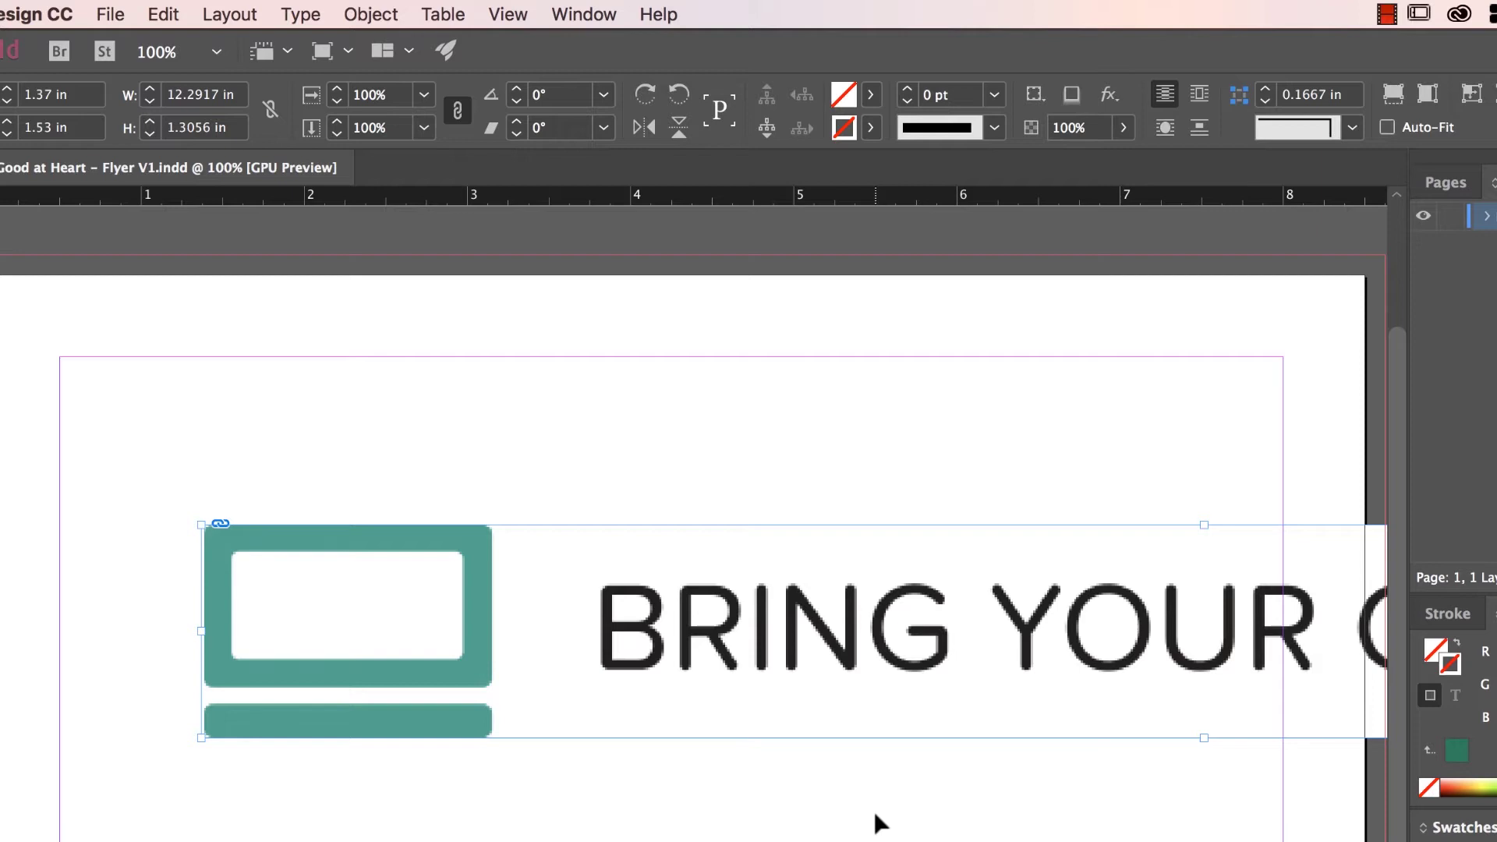
Step: Deselect the placed BYOL logo and switch to the Eyedropper Tool
click(795, 630)
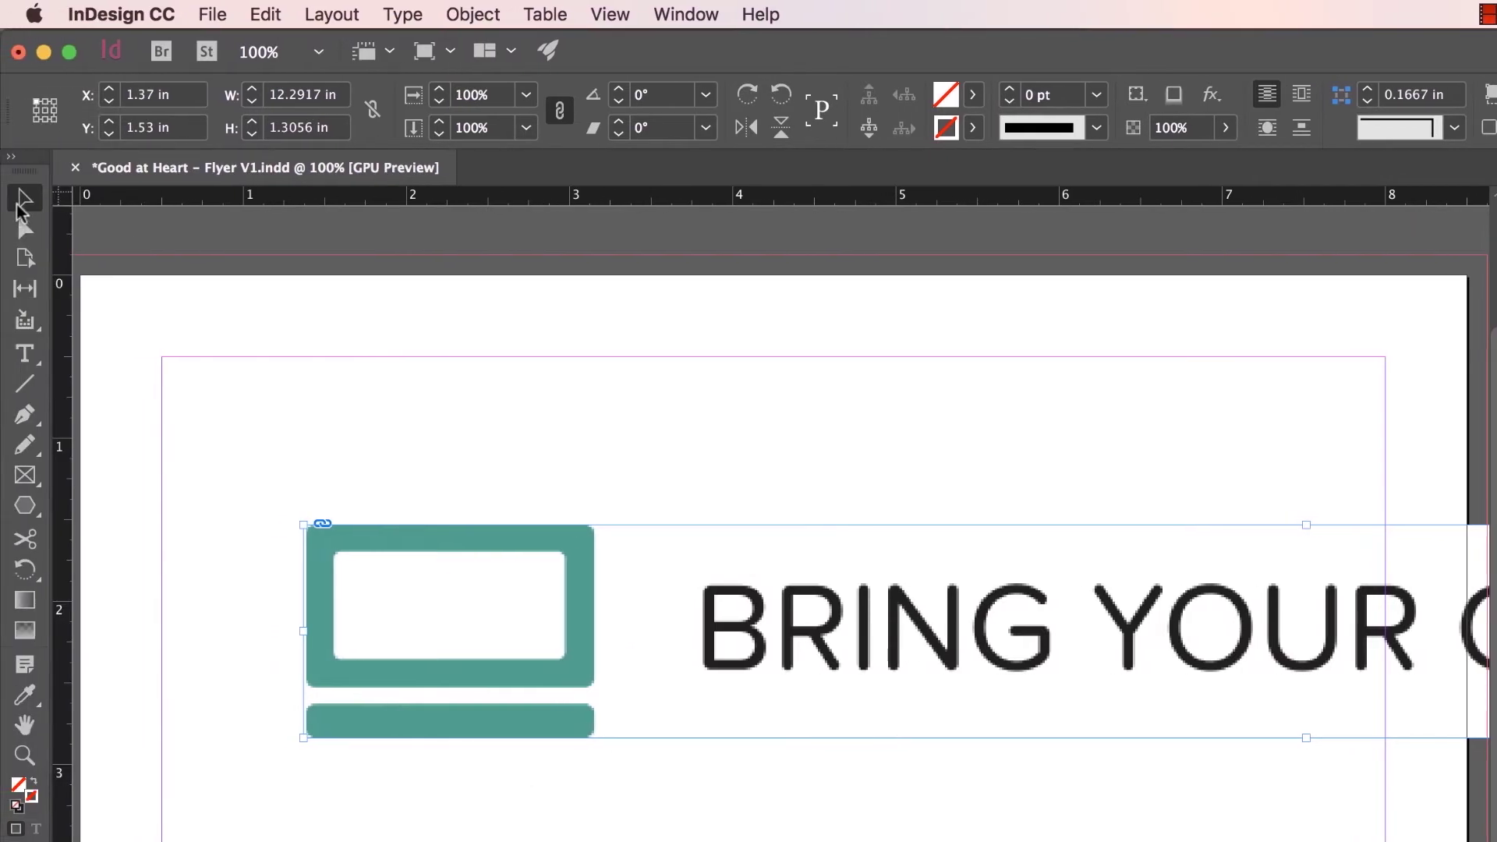
click(337, 409)
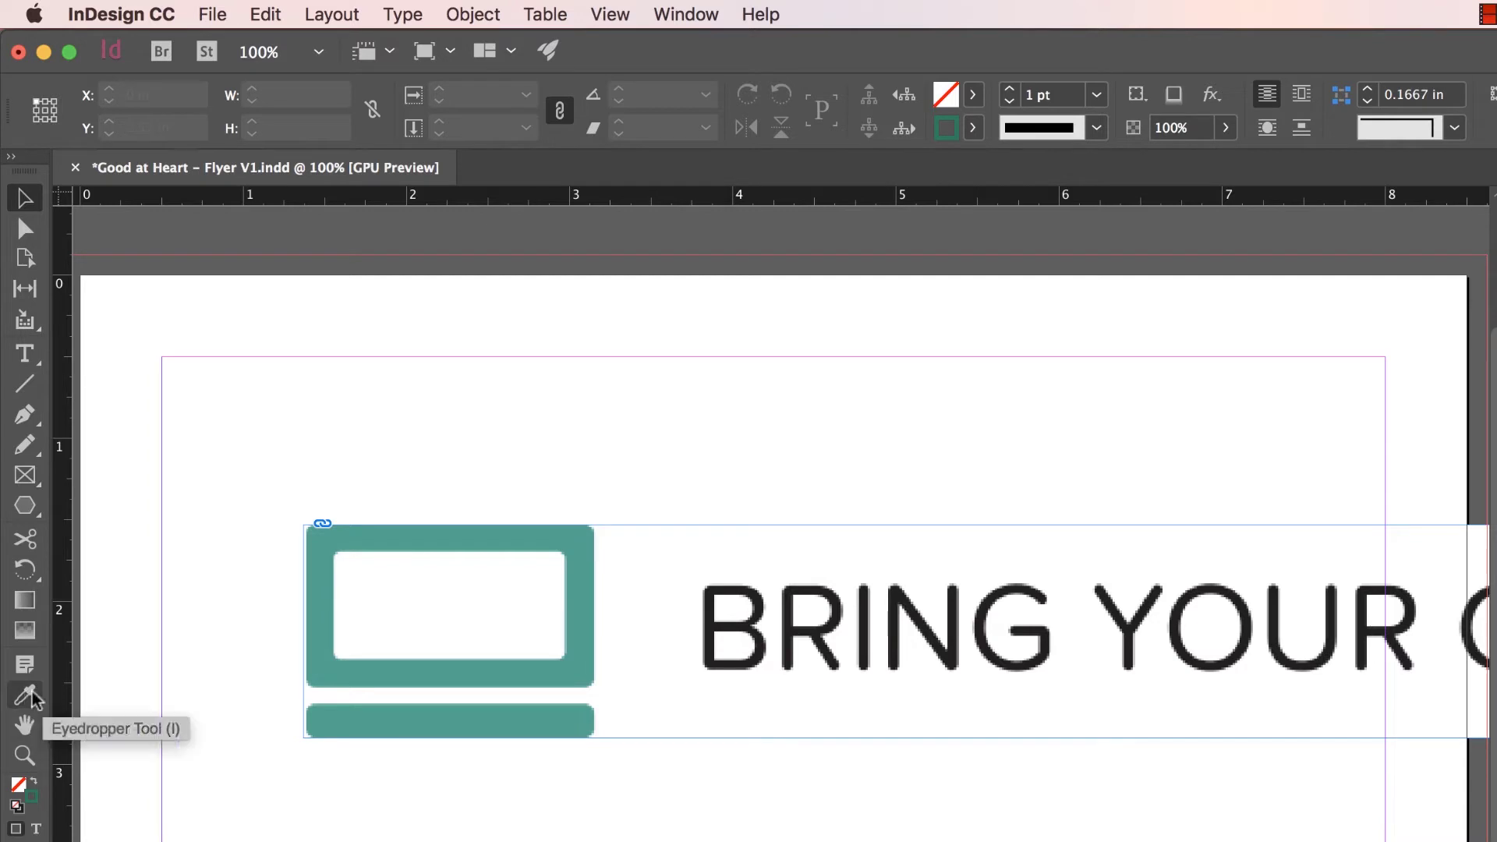
click(32, 698)
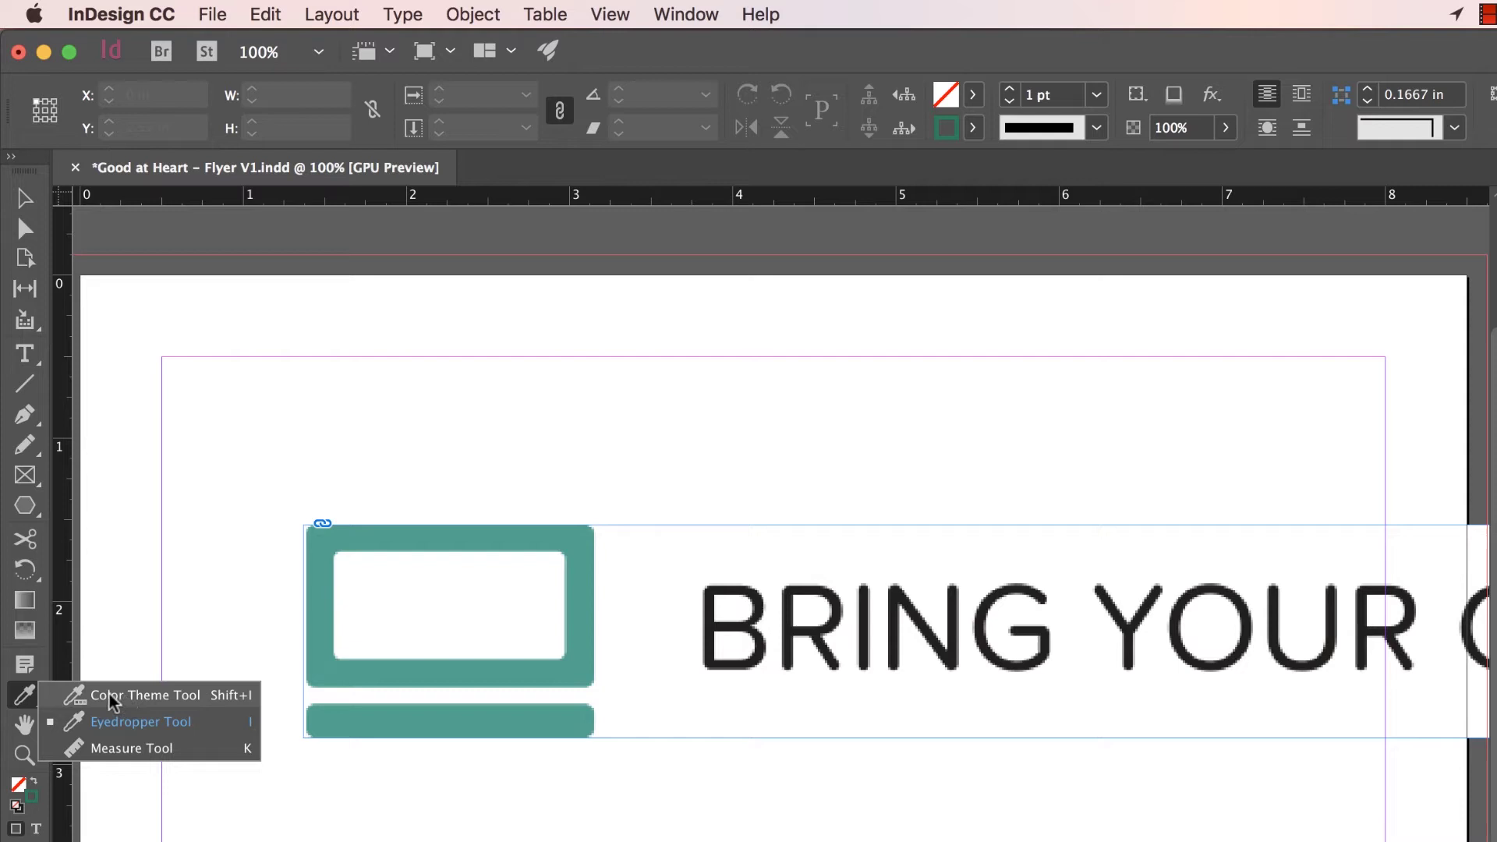
click(132, 722)
click(29, 697)
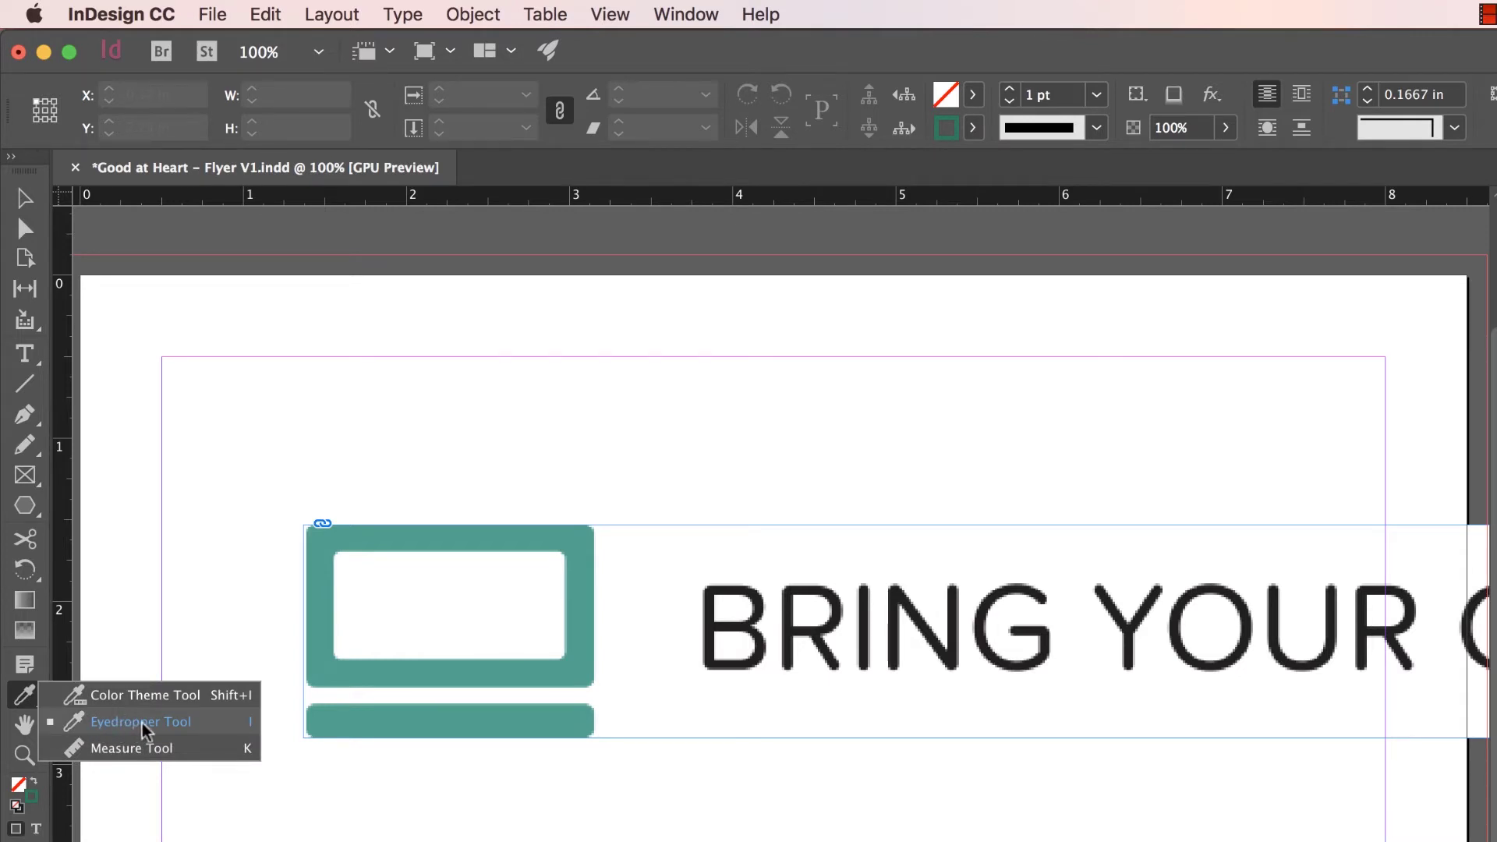
click(123, 723)
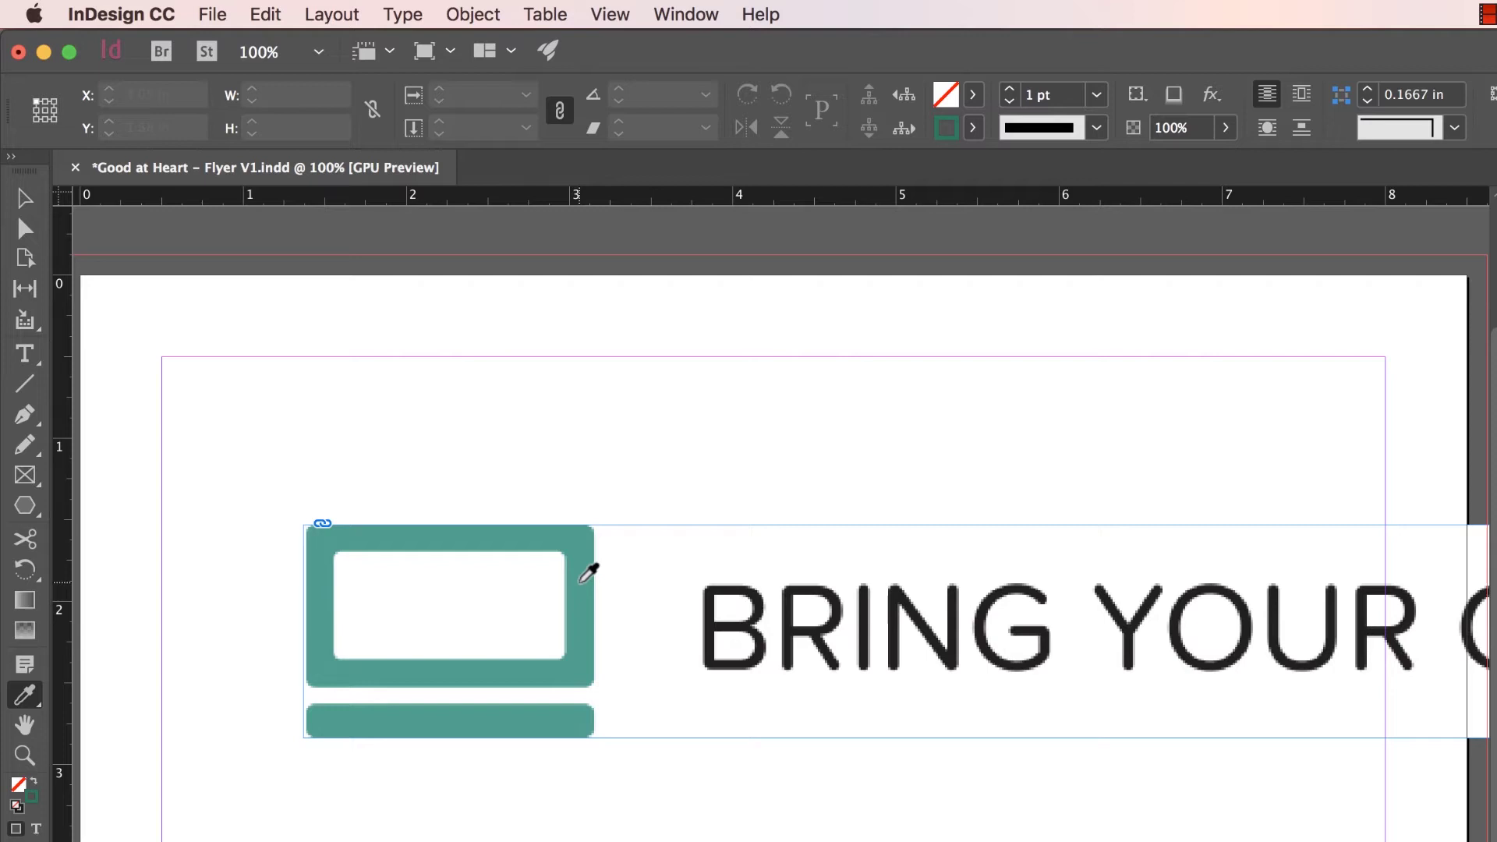
Step: Sample the logo's teal green (R57 G159 B145) with the Eyedropper and add it to Swatches
click(563, 566)
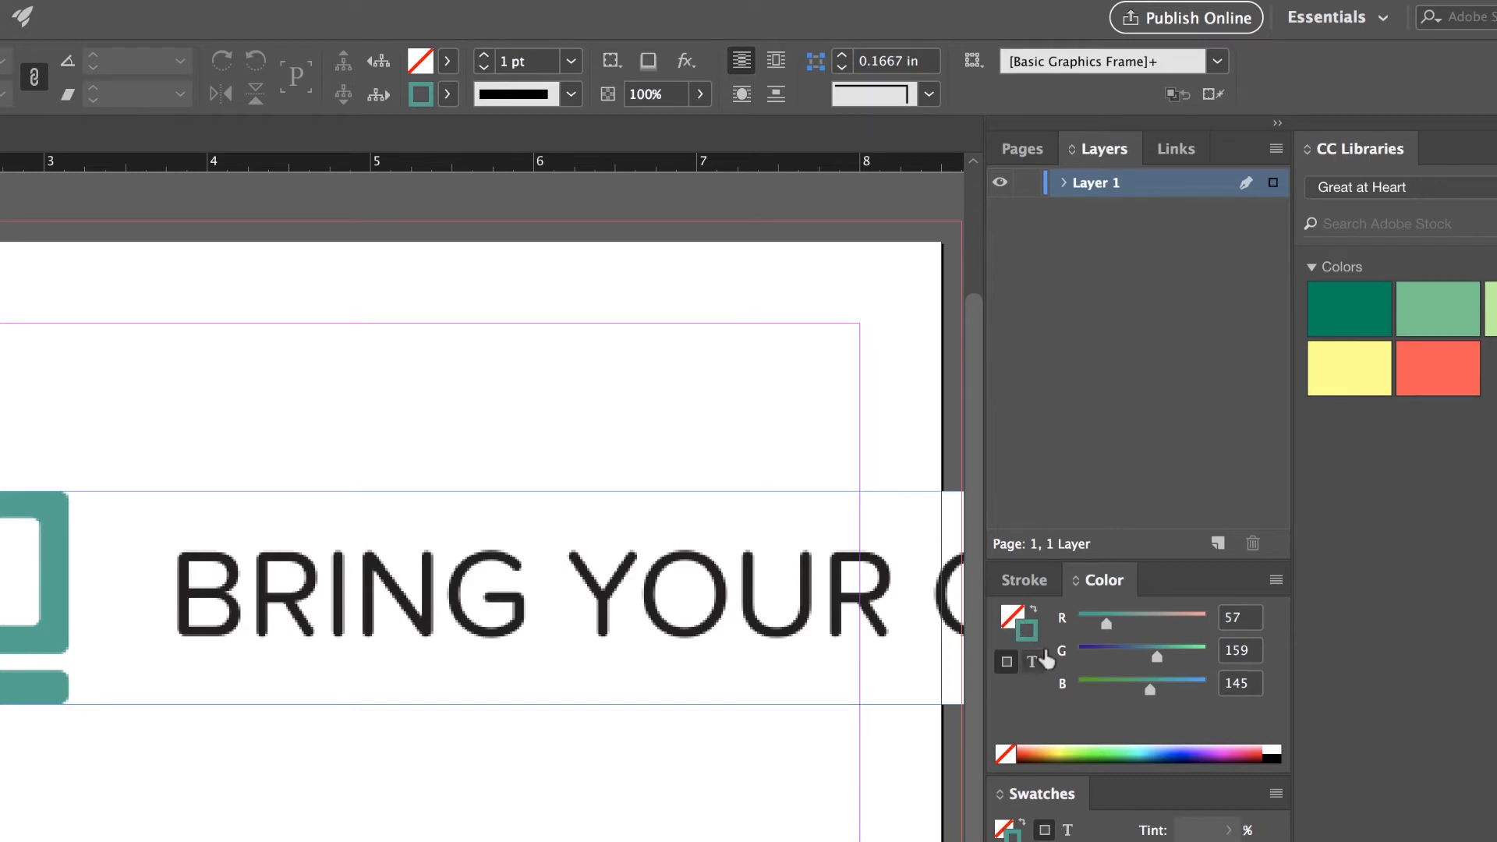
click(1277, 580)
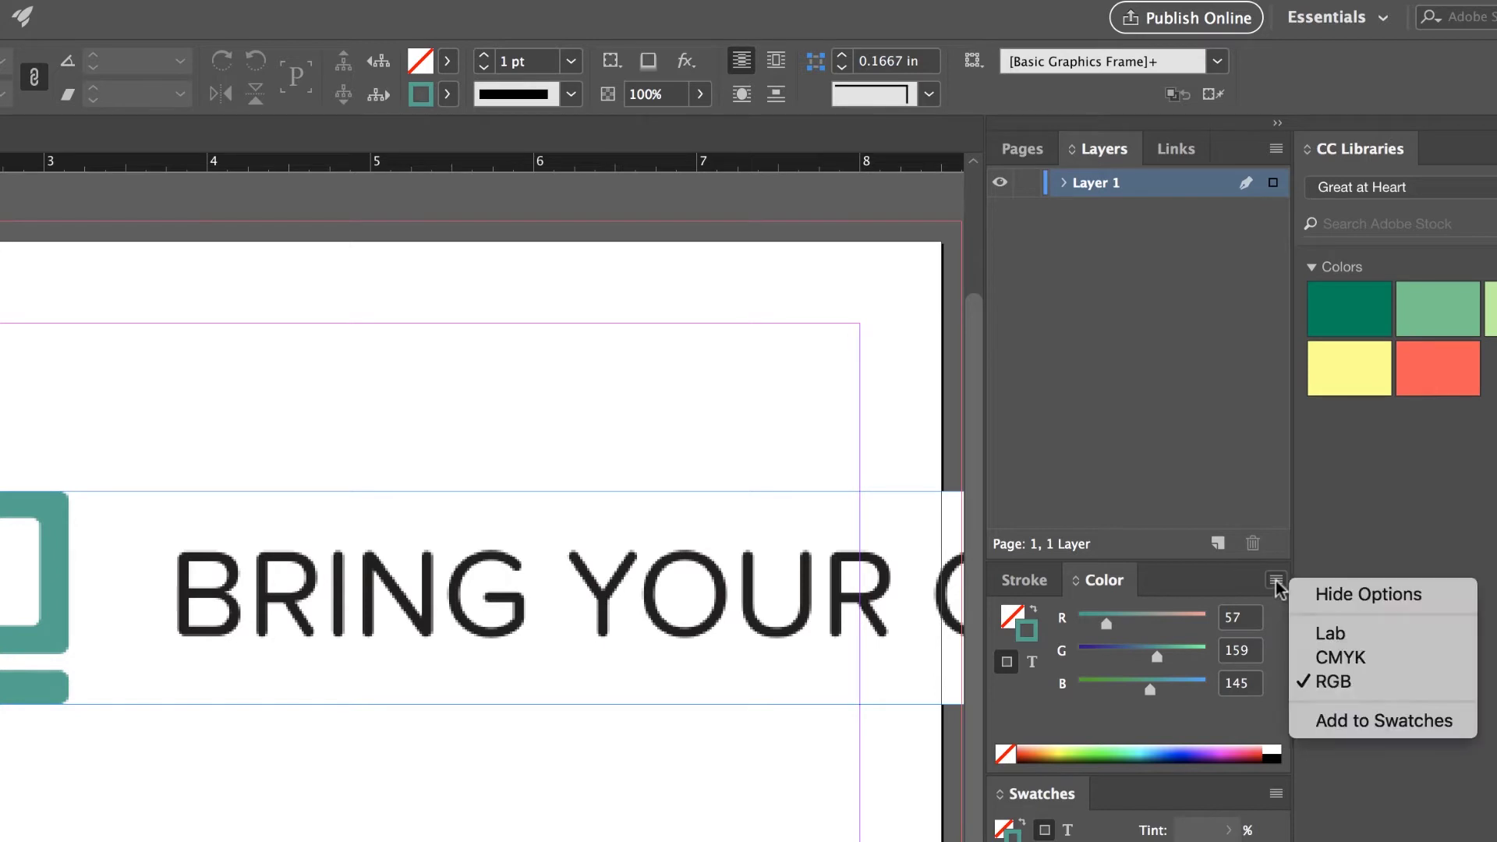
click(1324, 720)
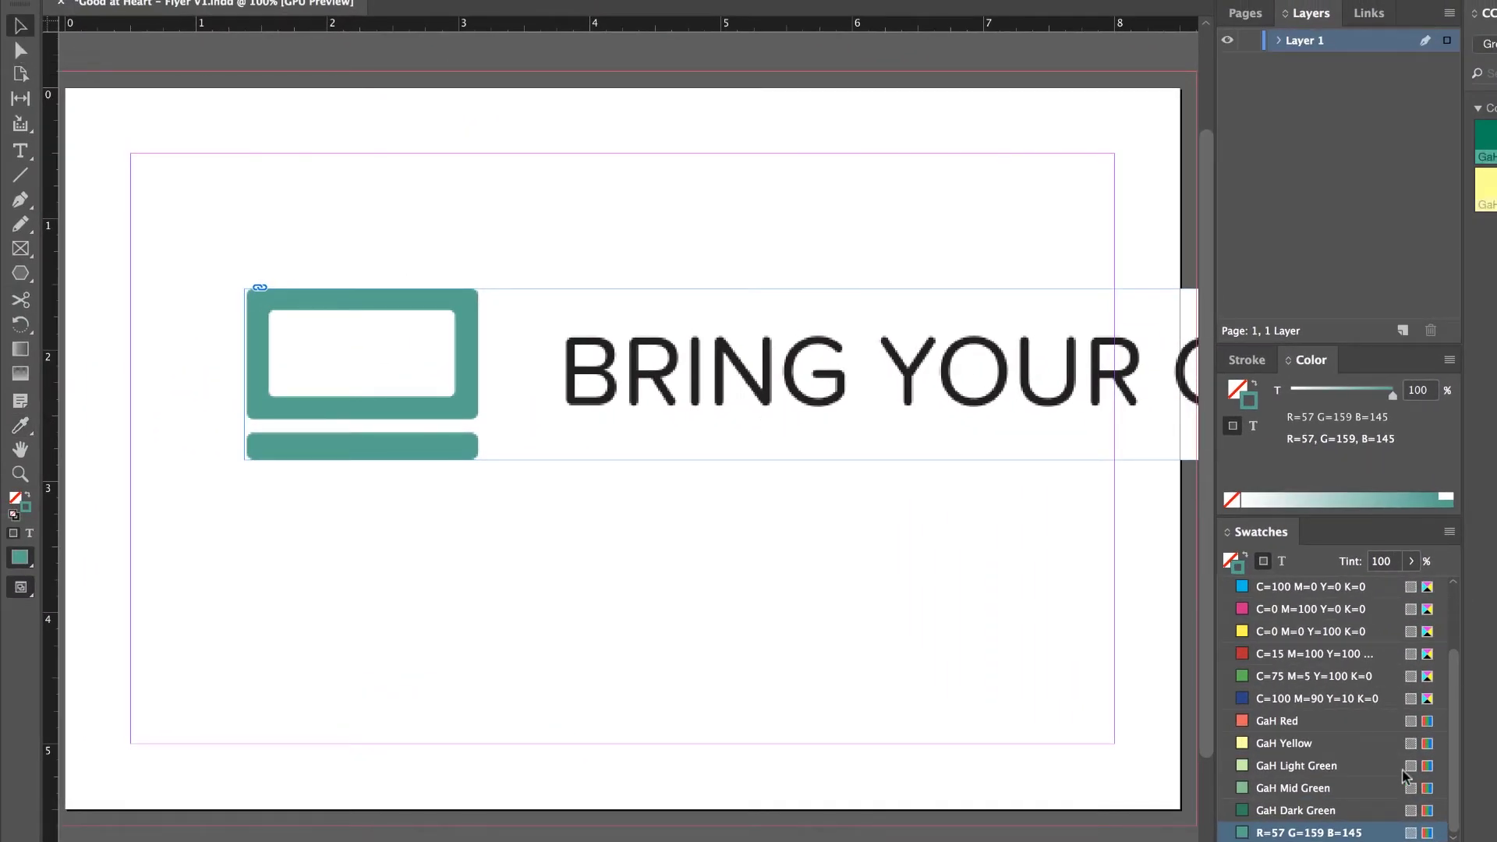
Step: Open the new green swatch's options and turn off Name with Color Value
double_click(1331, 832)
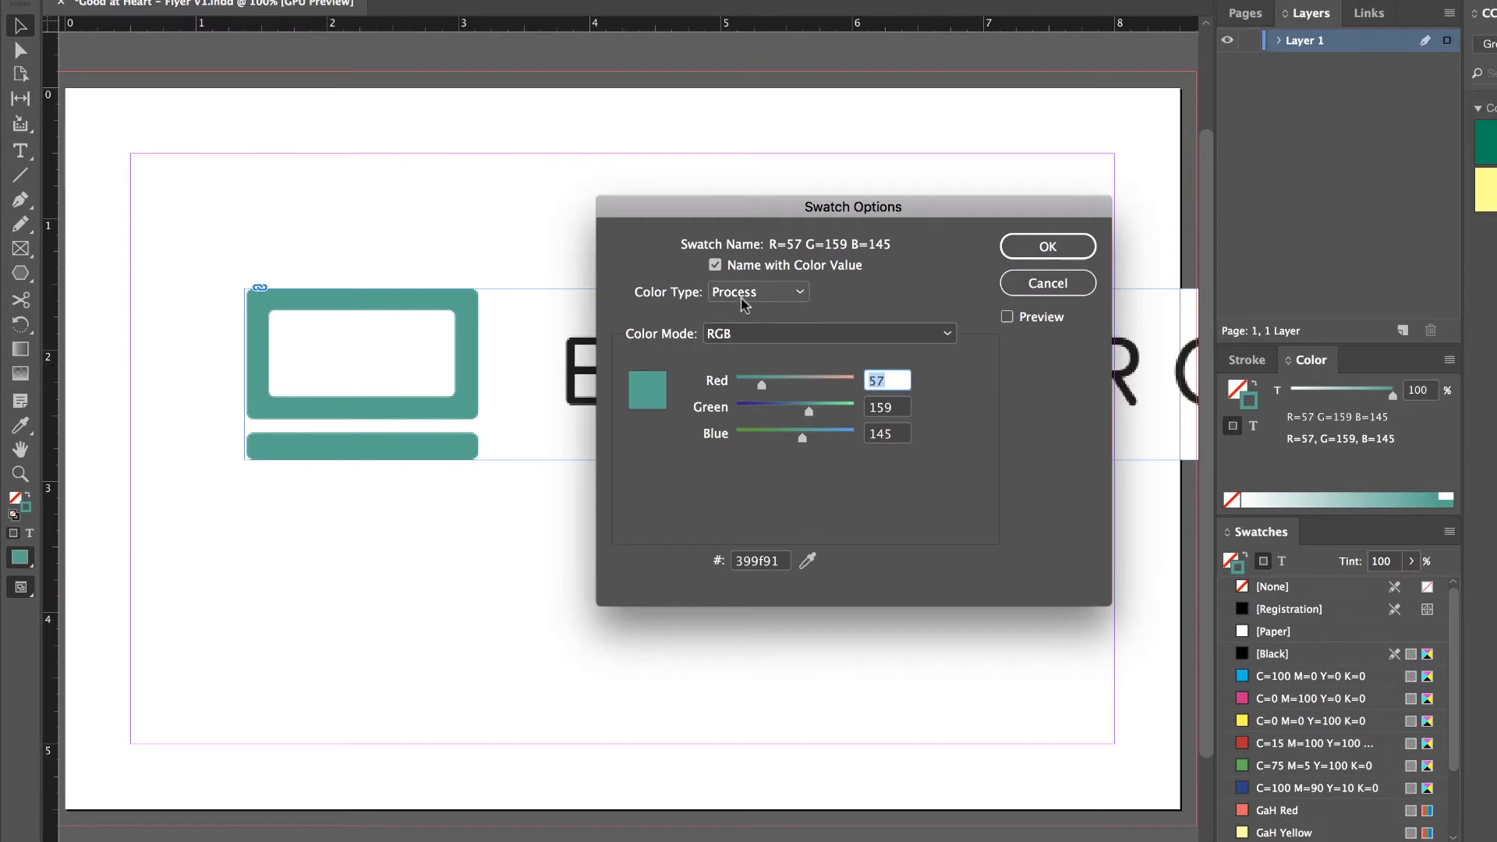
click(715, 266)
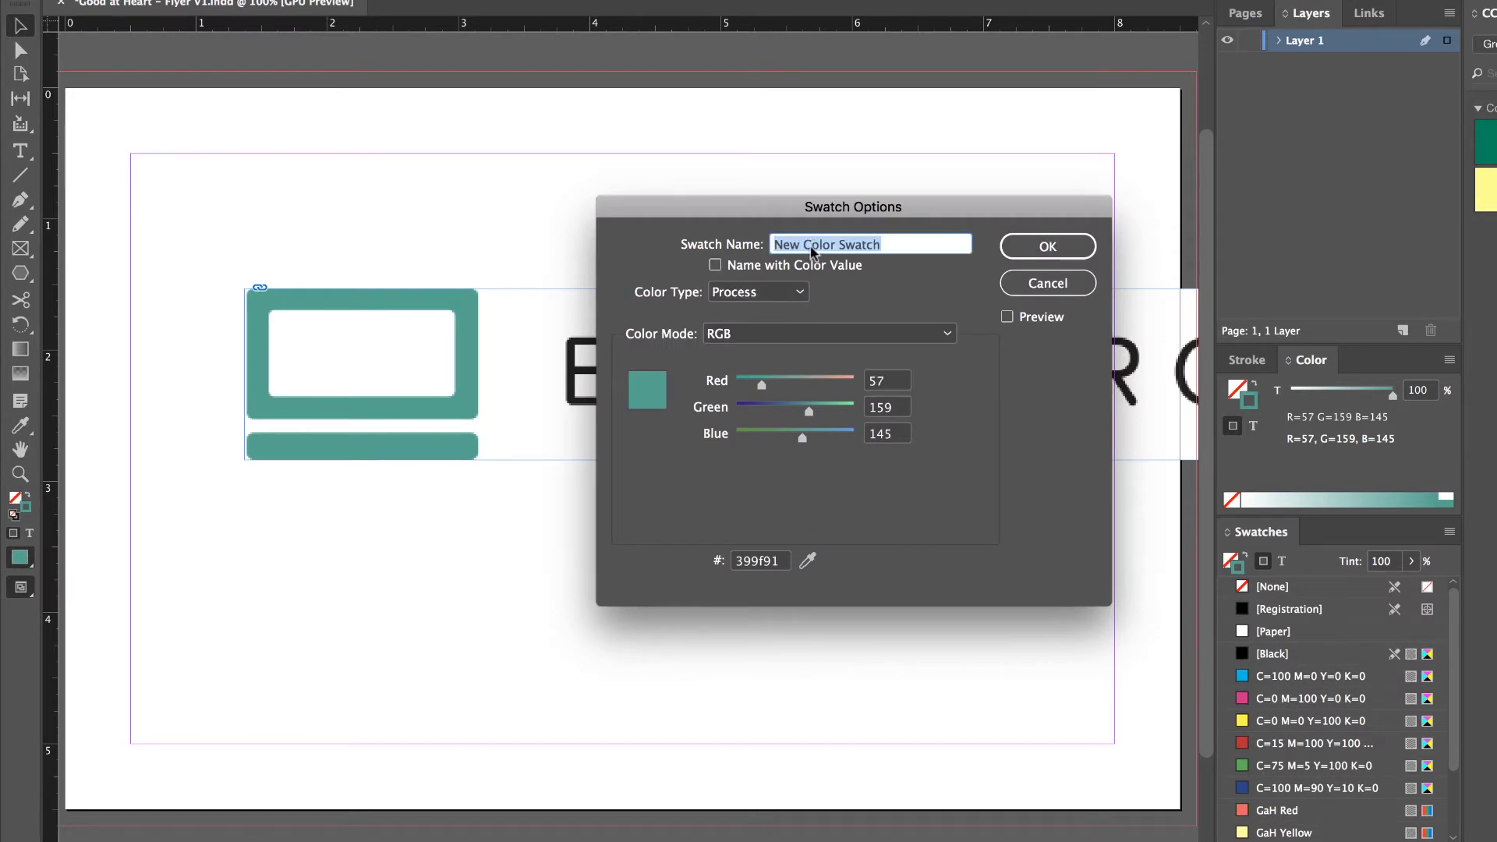
text(BYOL Green)
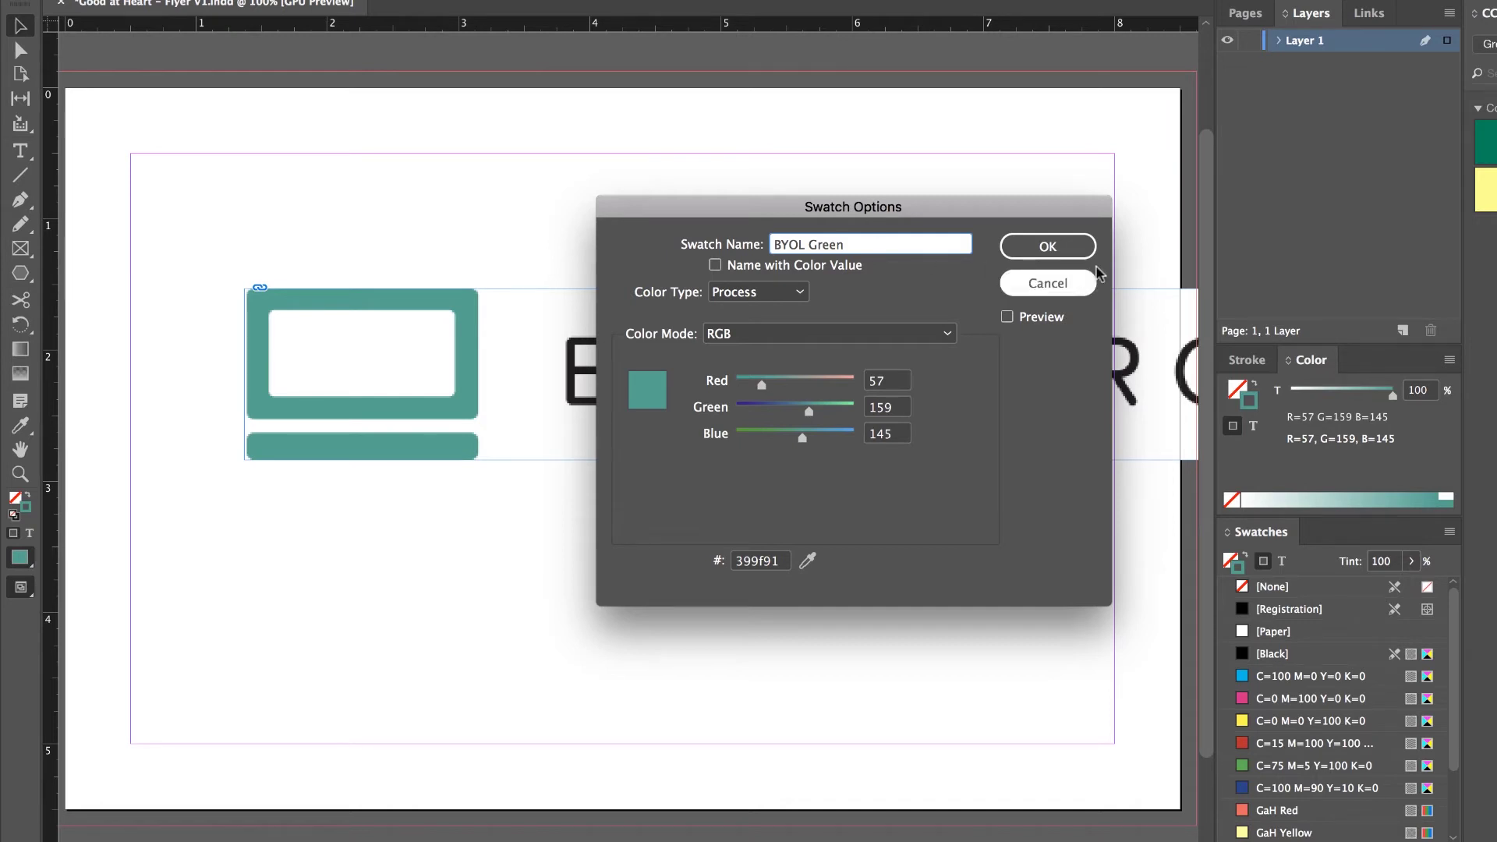
Step: Confirm the BYOL Green swatch, delete the logo, and remove BYOL Green from the Great at Heart library
click(1071, 249)
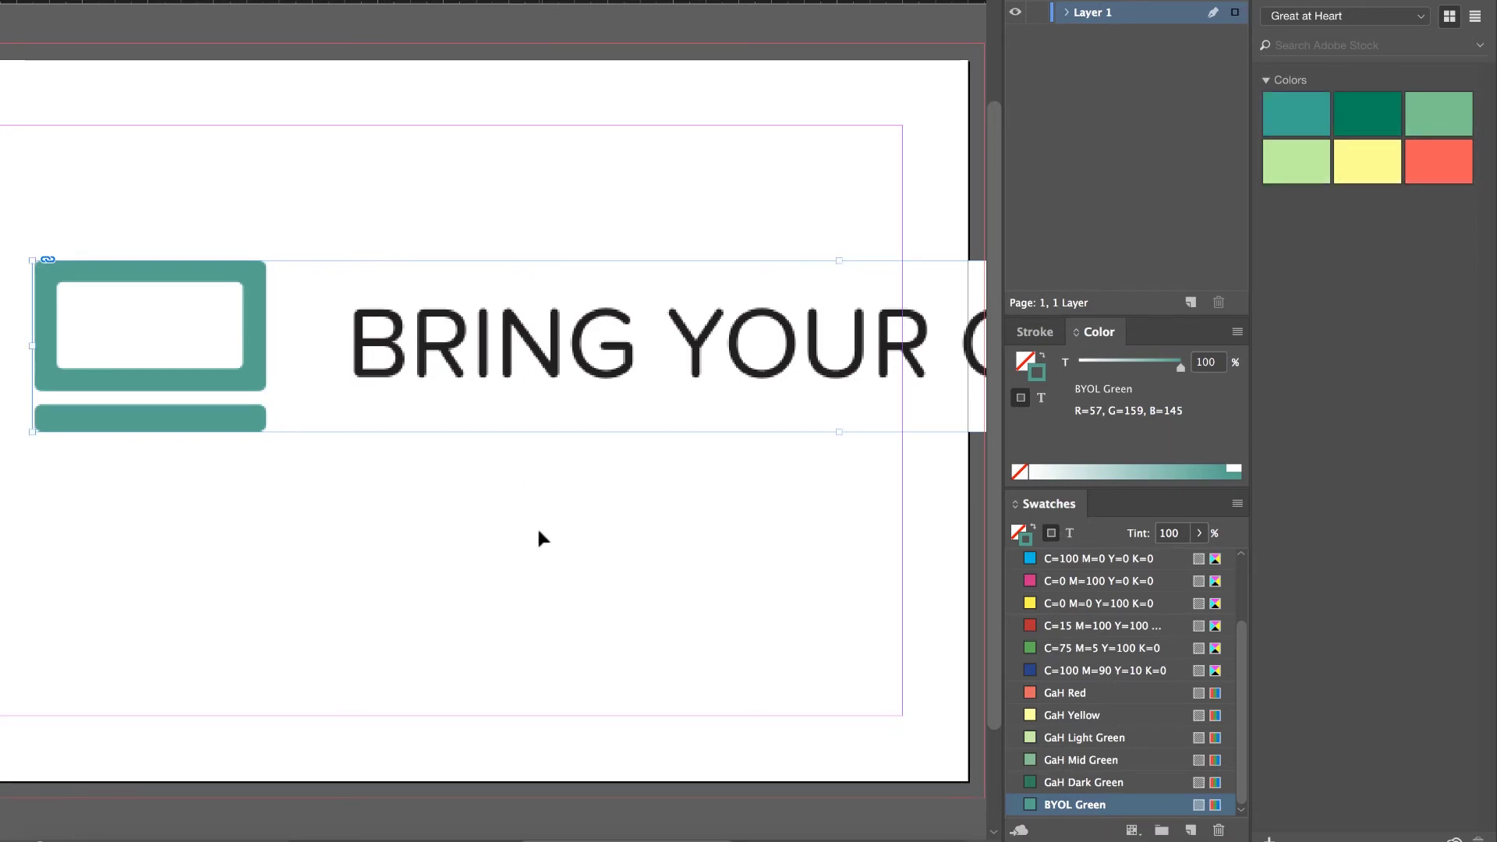
key(Delete)
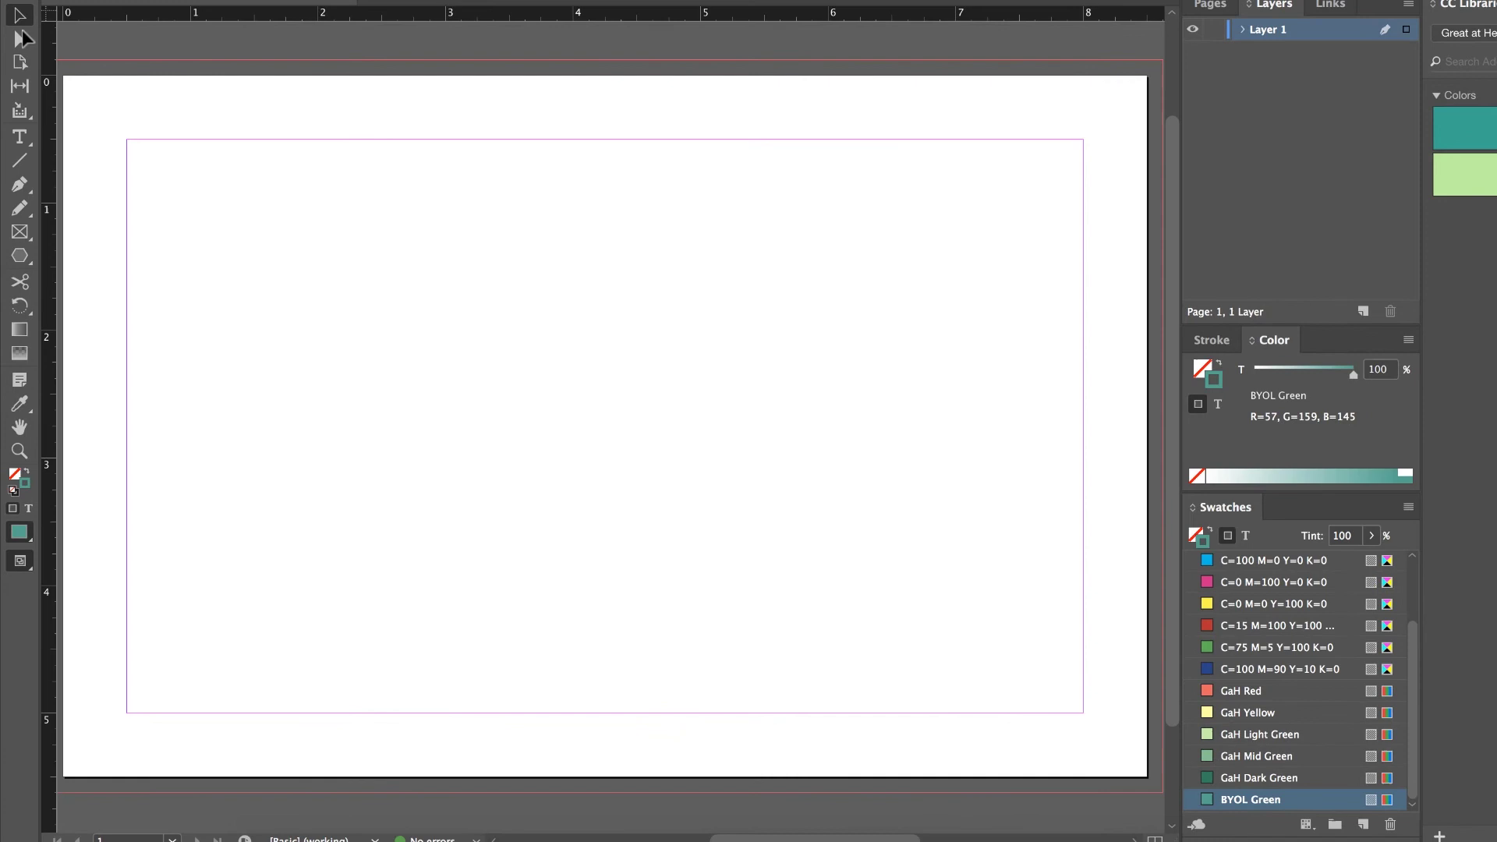
click(1389, 824)
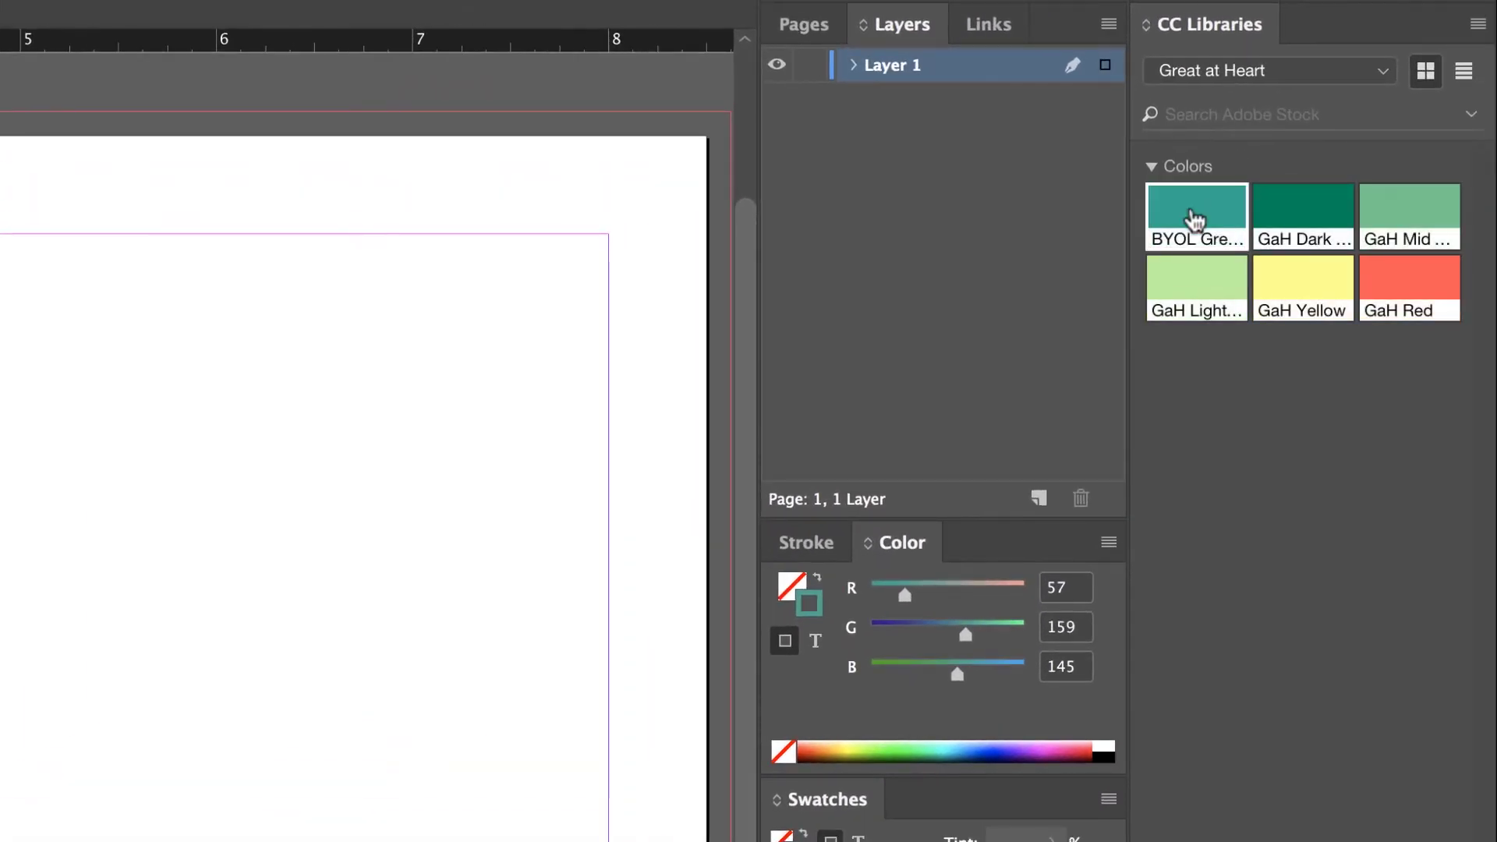
right_click(1193, 216)
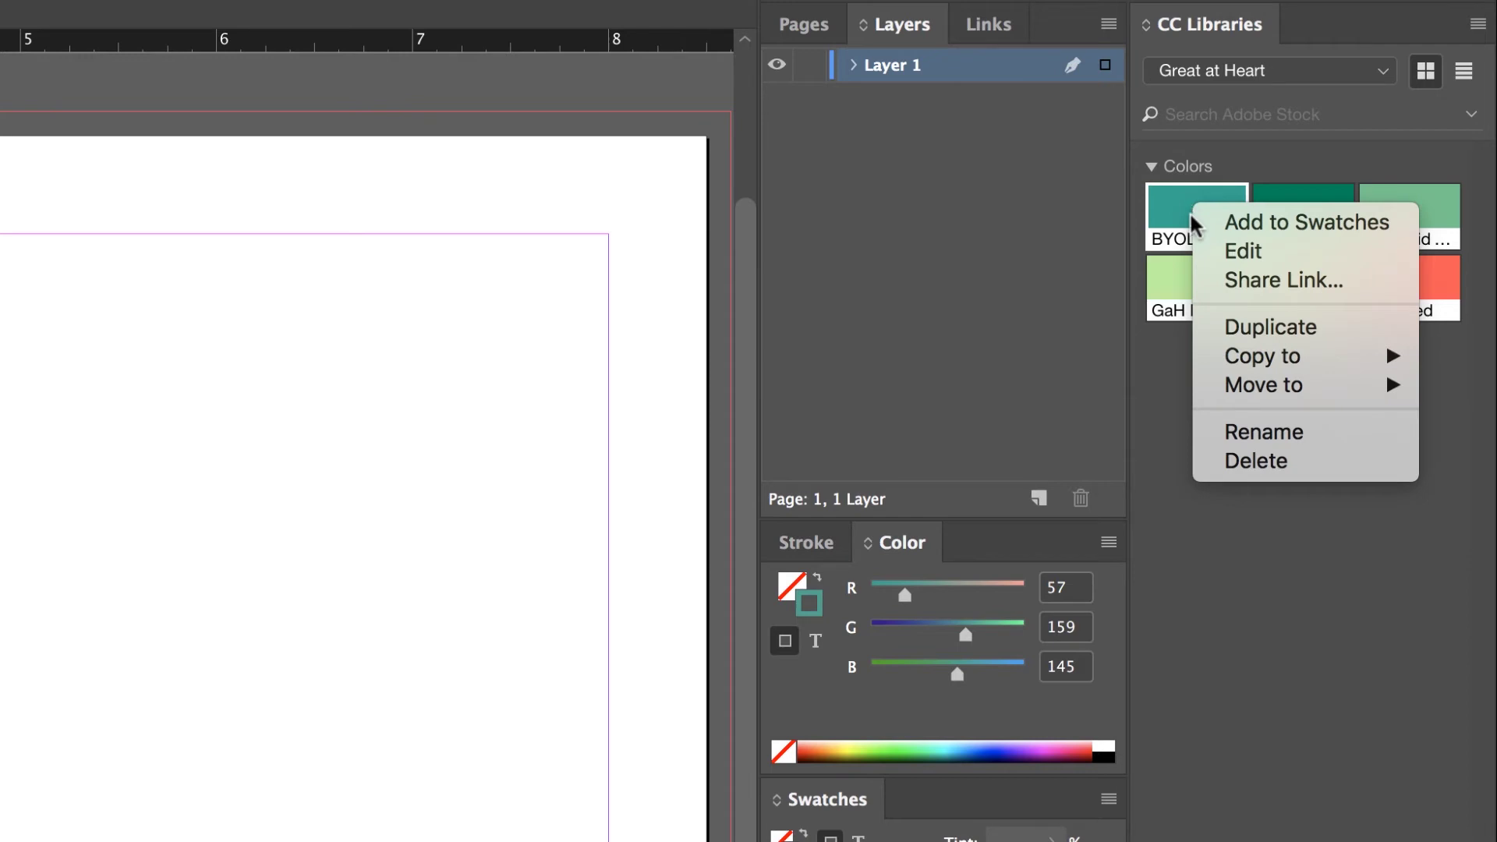
click(1223, 459)
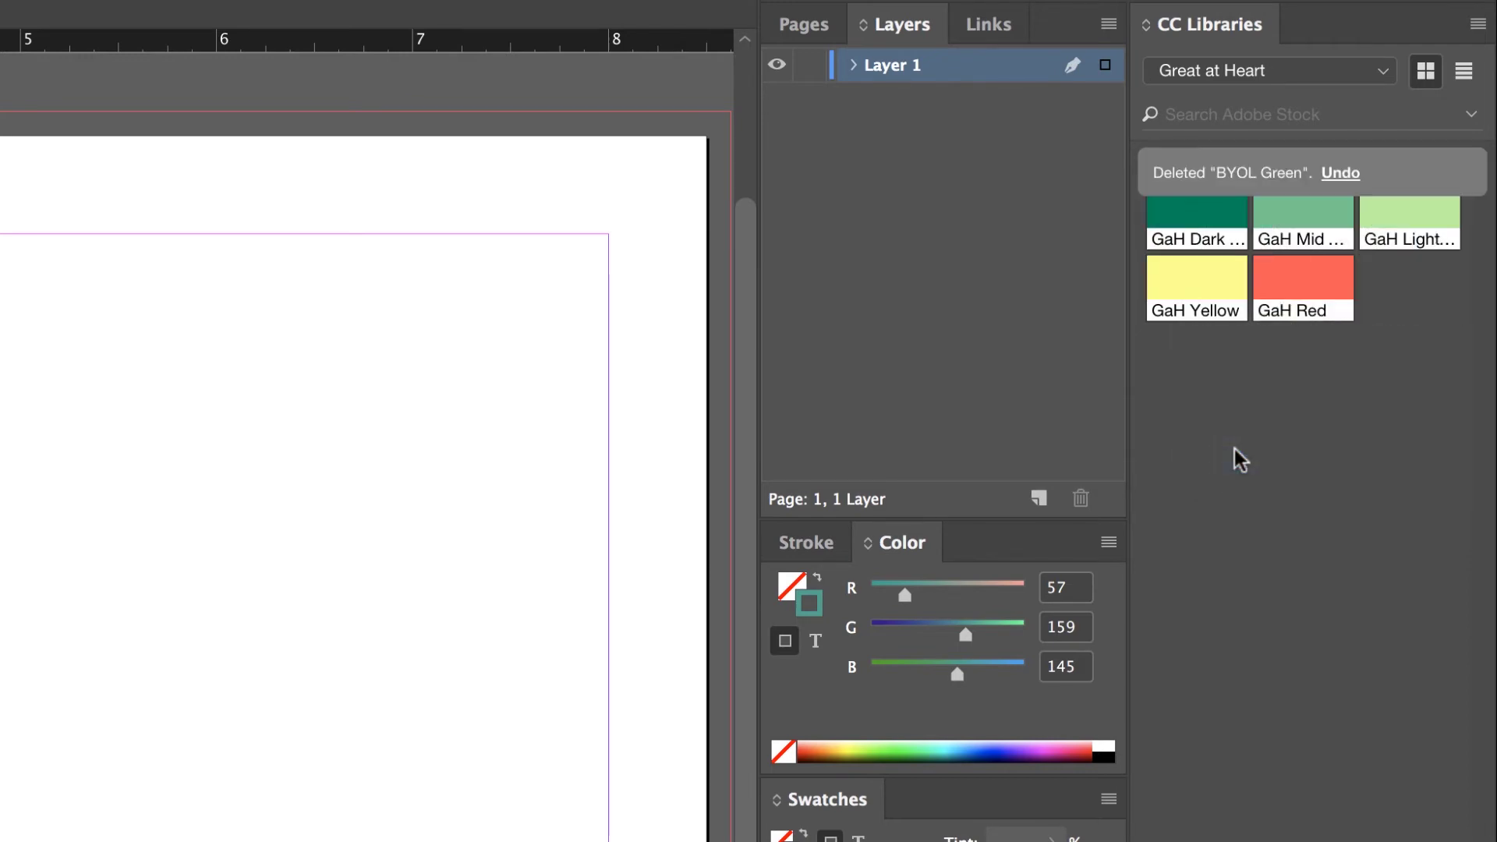